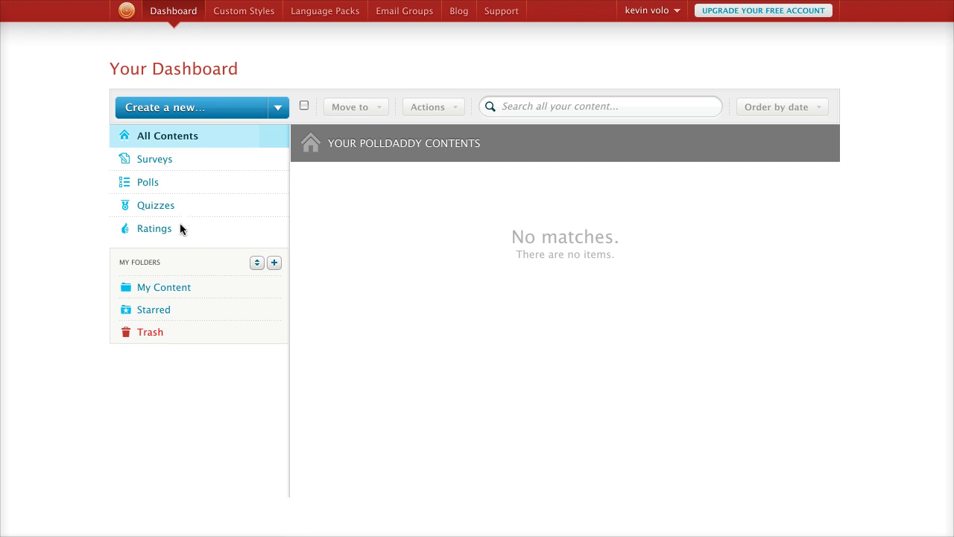
Create a new poll and replace its placeholder question with 'What was your favorite book this semester?'.
{"action": "left_click", "coordinate": [174, 110]}
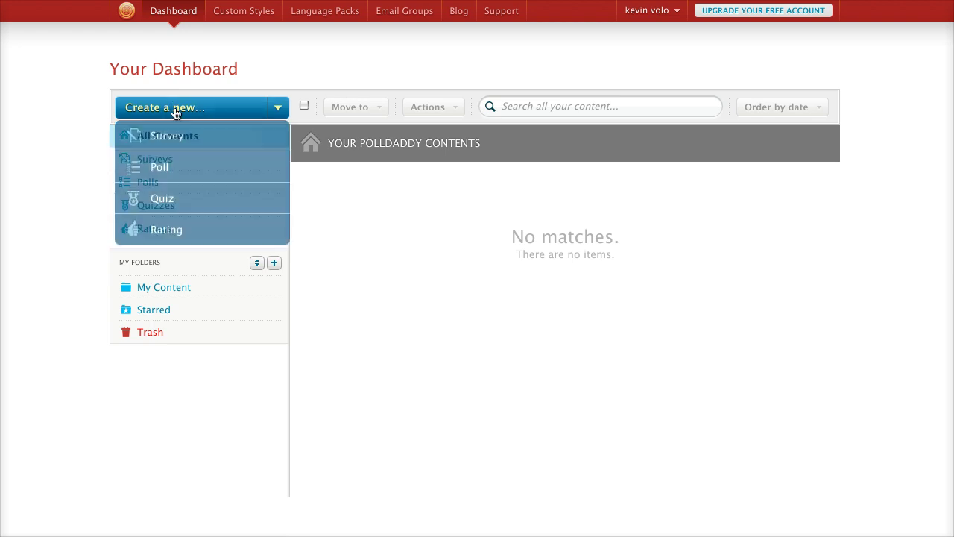
{"action": "left_click", "coordinate": [175, 168]}
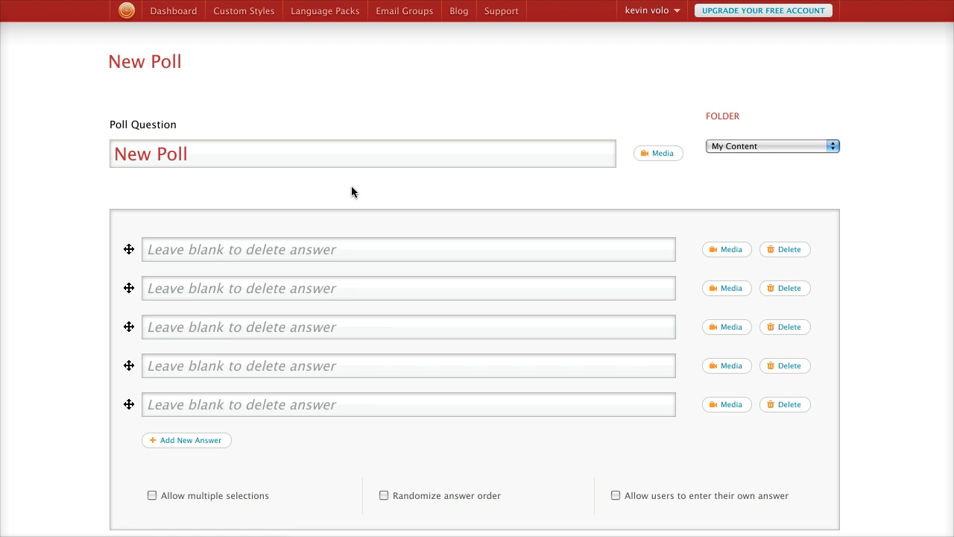
{"action": "scroll", "coordinate": [351, 191], "scroll_direction": "down", "scroll_amount": 10}
{"action": "scroll", "coordinate": [351, 191], "scroll_direction": "up", "scroll_amount": 10}
{"action": "left_click", "coordinate": [301, 153]}
{"action": "key", "text": "super+a"}
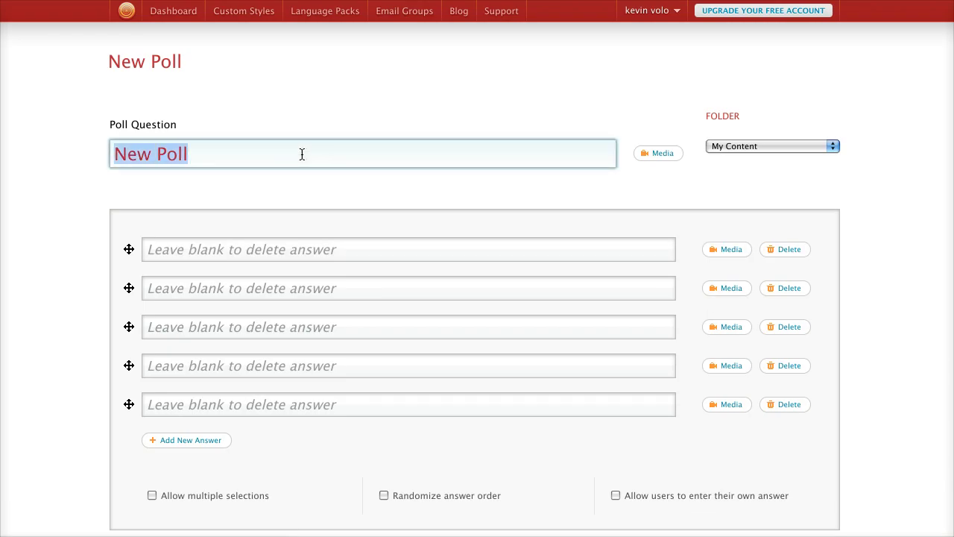
{"action": "type", "text": "What"}
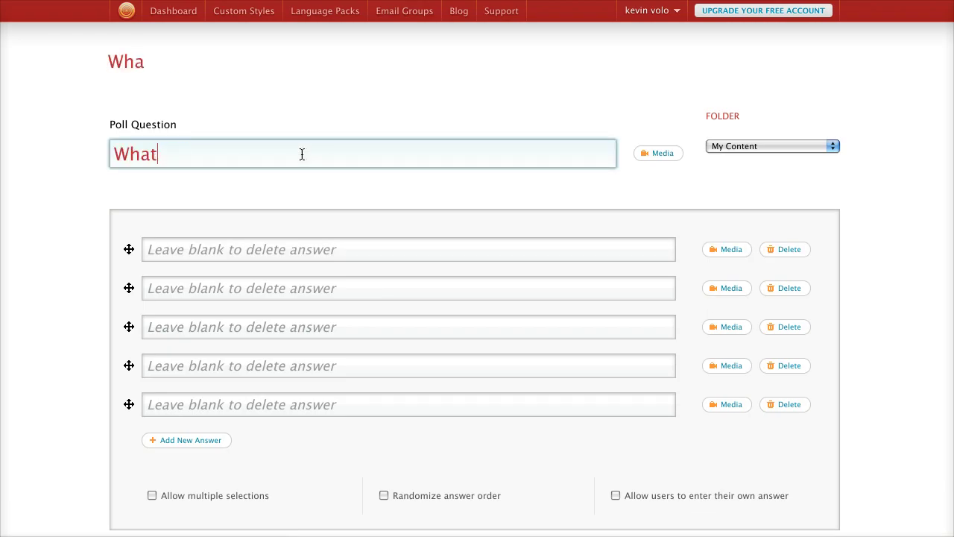
{"action": "type", "text": " was your fav"}
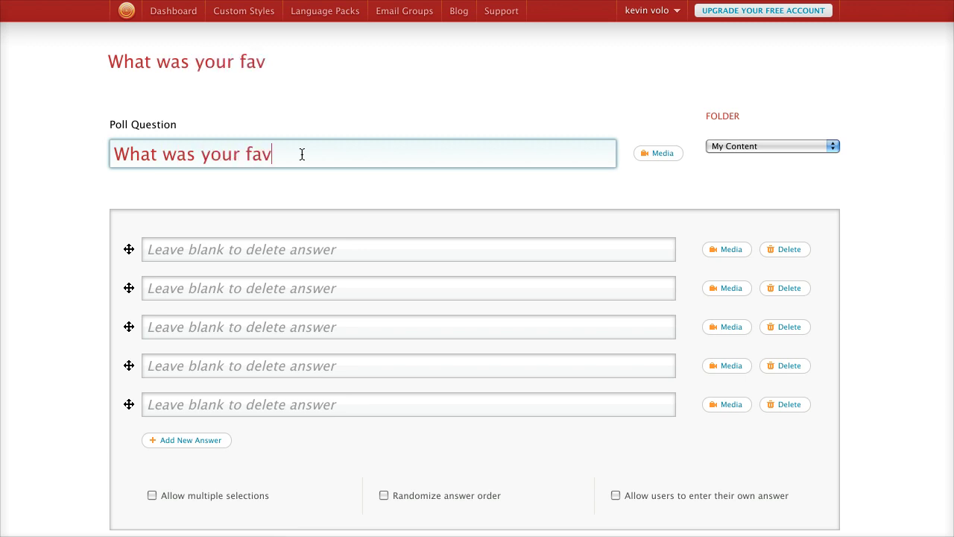
{"action": "type", "text": "orite book this se"}
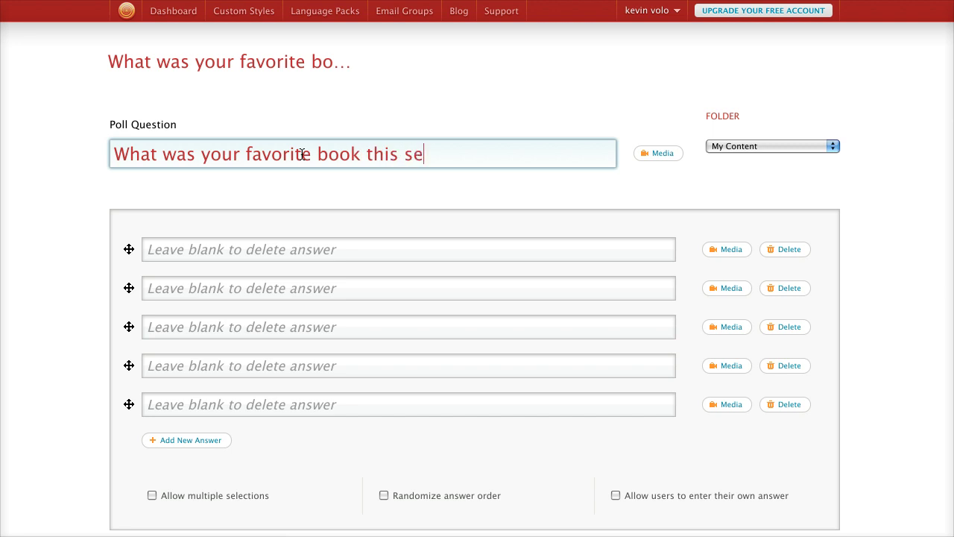
{"action": "type", "text": "mester?"}
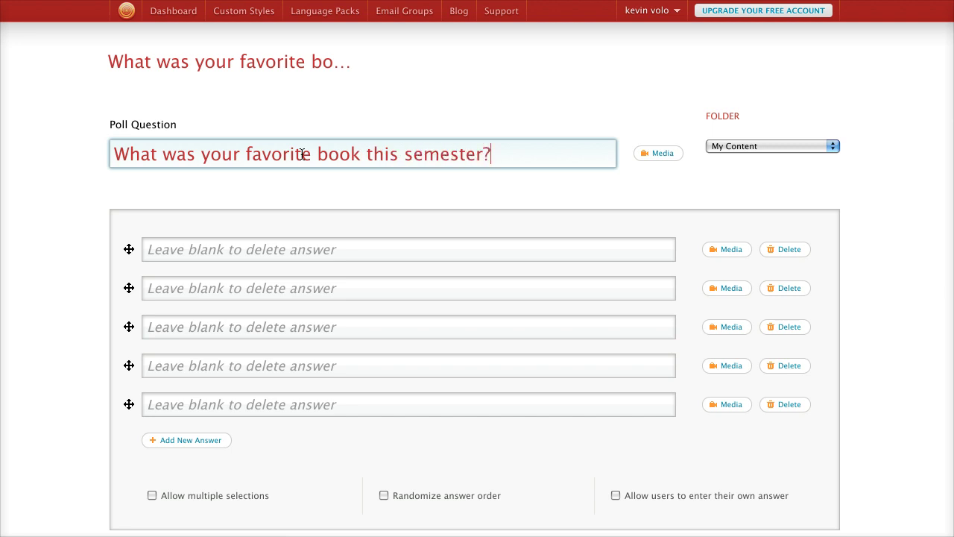
Fill the first three answers with 'The Plague', 'To Kill a Mockingbird' and 'Slaughterhouse 5'.
{"action": "left_click", "coordinate": [229, 249]}
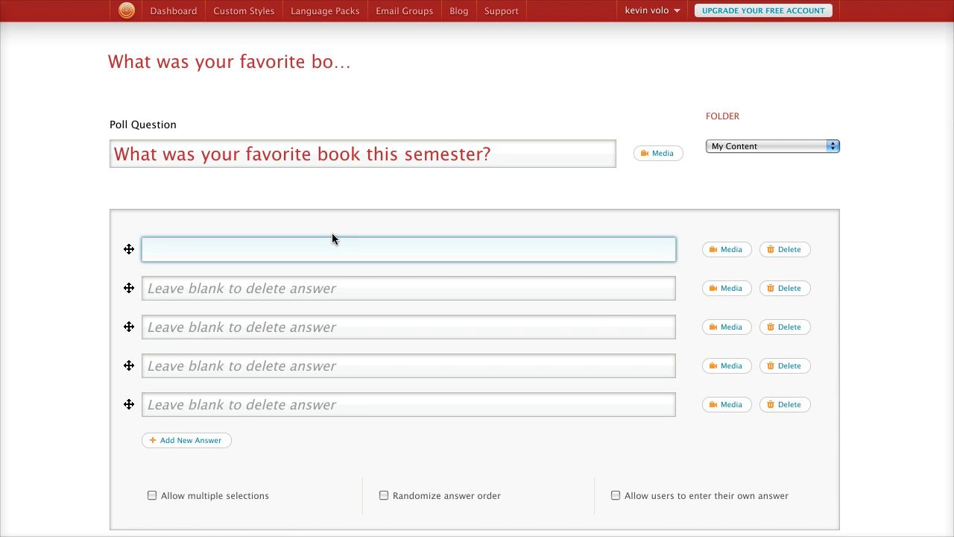
{"action": "type", "text": "The Plague"}
{"action": "key", "text": "Tab"}
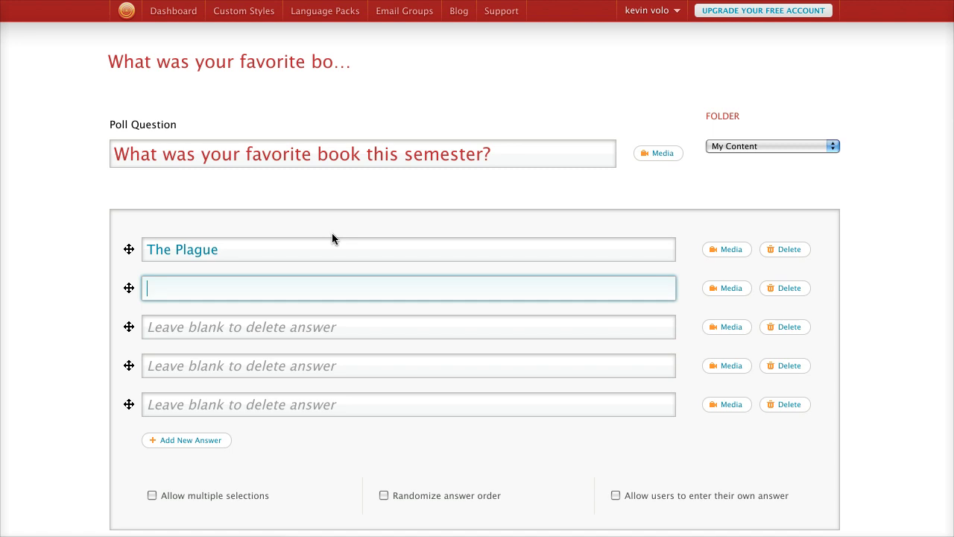
{"action": "type", "text": "To Kill a Mocking"}
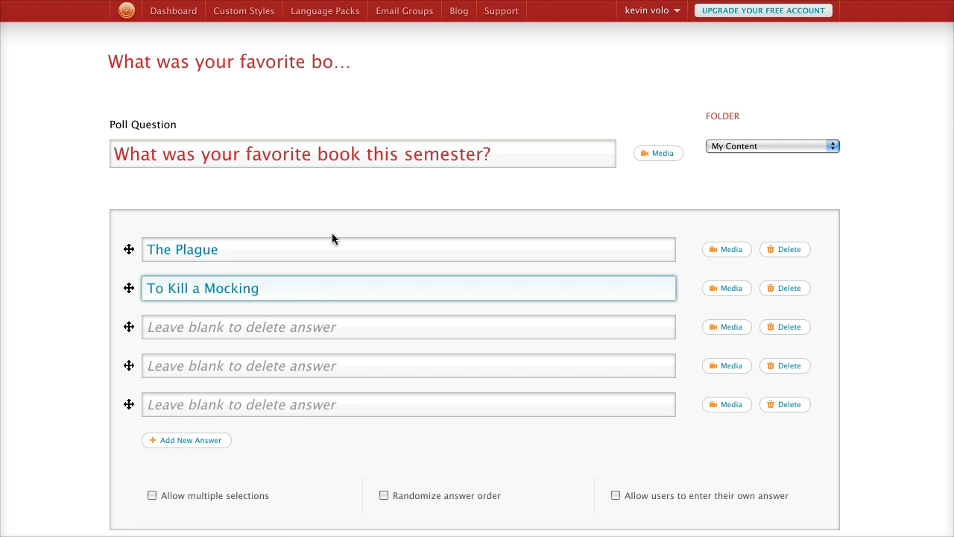
{"action": "type", "text": "bird"}
{"action": "key", "text": "Tab"}
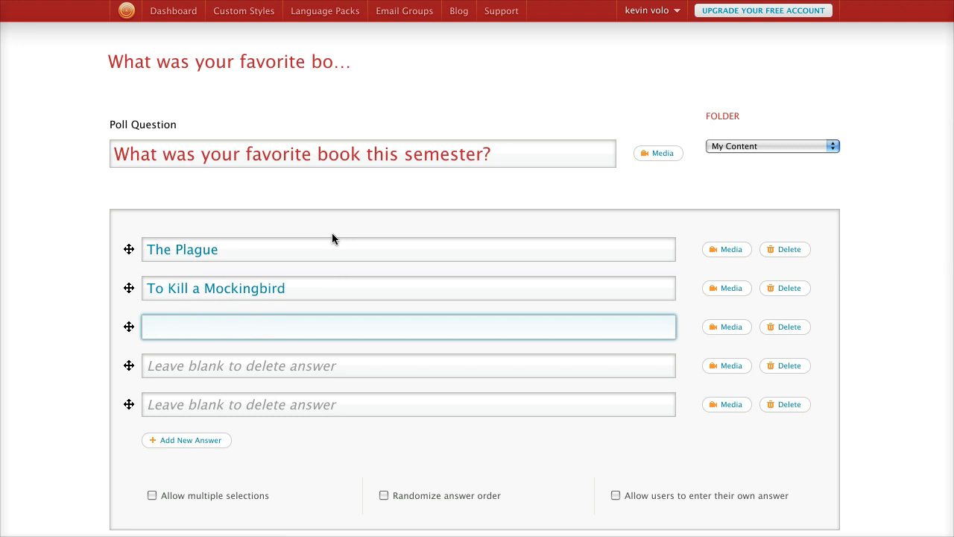
{"action": "type", "text": "Sa"}
{"action": "key", "text": "BackSpace"}
{"action": "type", "text": "laughterhouse "}
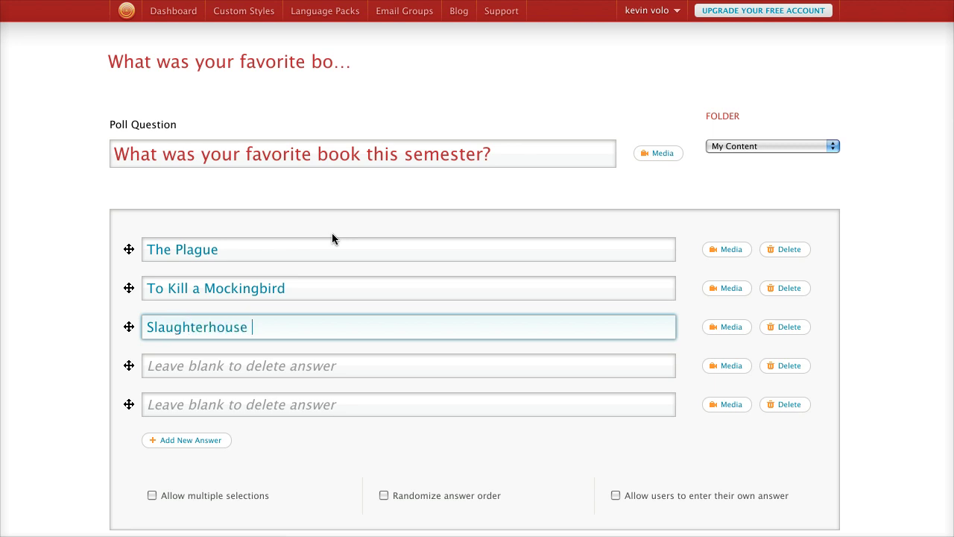
{"action": "type", "text": "5"}
Delete the empty fifth and fourth answer rows, confirming each deletion.
{"action": "left_click", "coordinate": [792, 404]}
{"action": "left_click", "coordinate": [600, 363]}
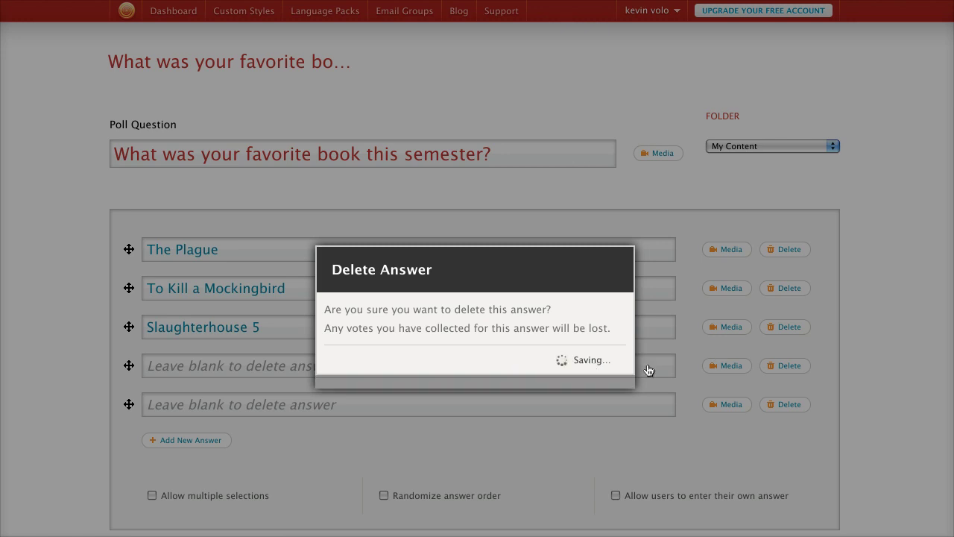
{"action": "left_click", "coordinate": [769, 367]}
{"action": "left_click", "coordinate": [577, 368]}
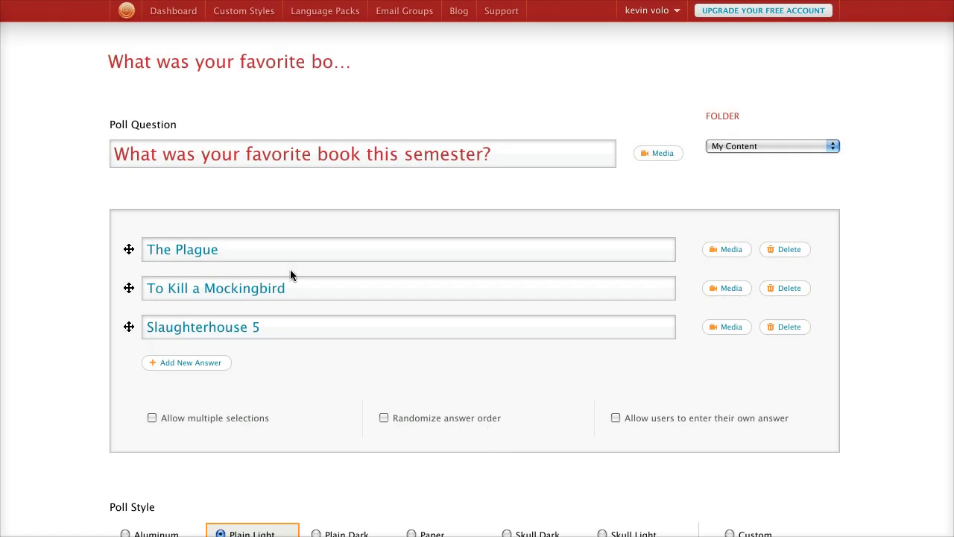
Upload CamusPlague62.jpg as the media image for 'The Plague' answer.
{"action": "left_click", "coordinate": [733, 253]}
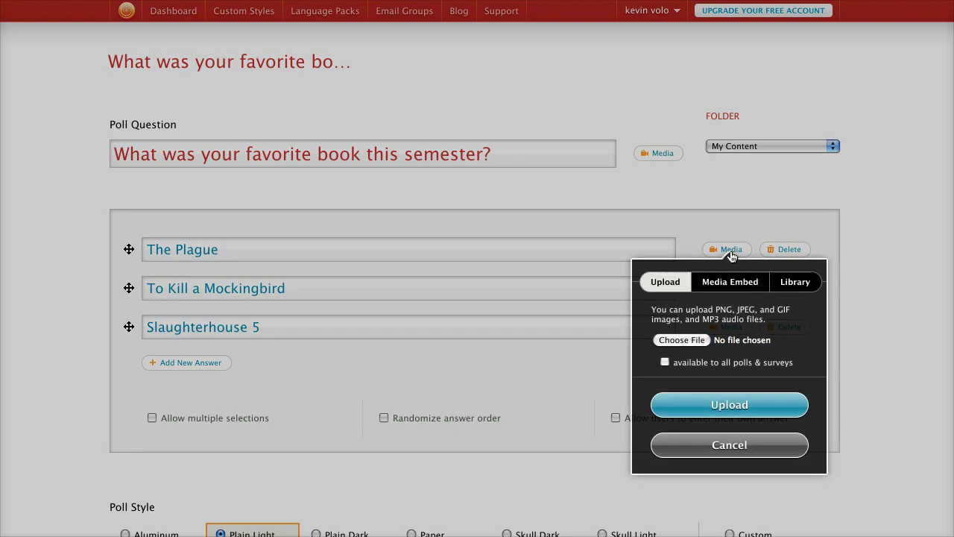
{"action": "left_click", "coordinate": [681, 340]}
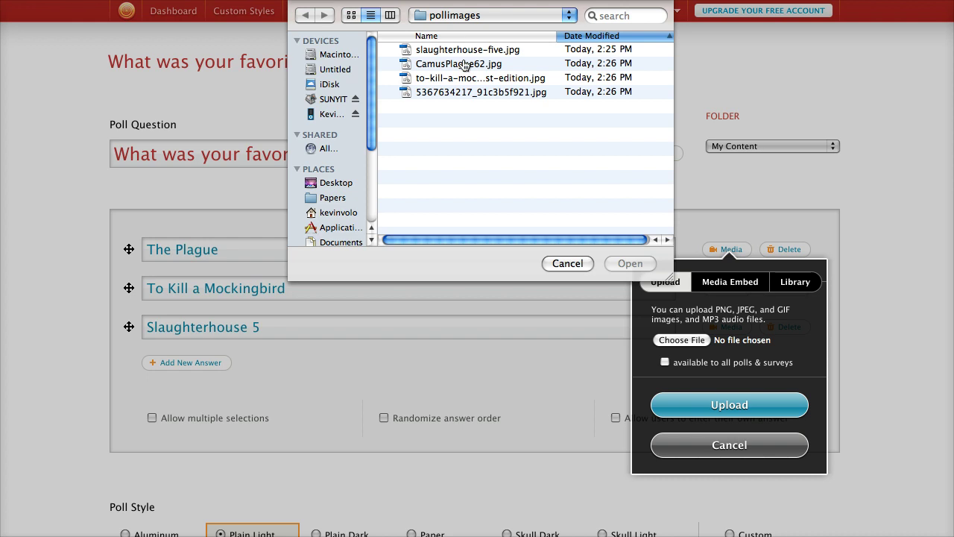
{"action": "double_click", "coordinate": [415, 65]}
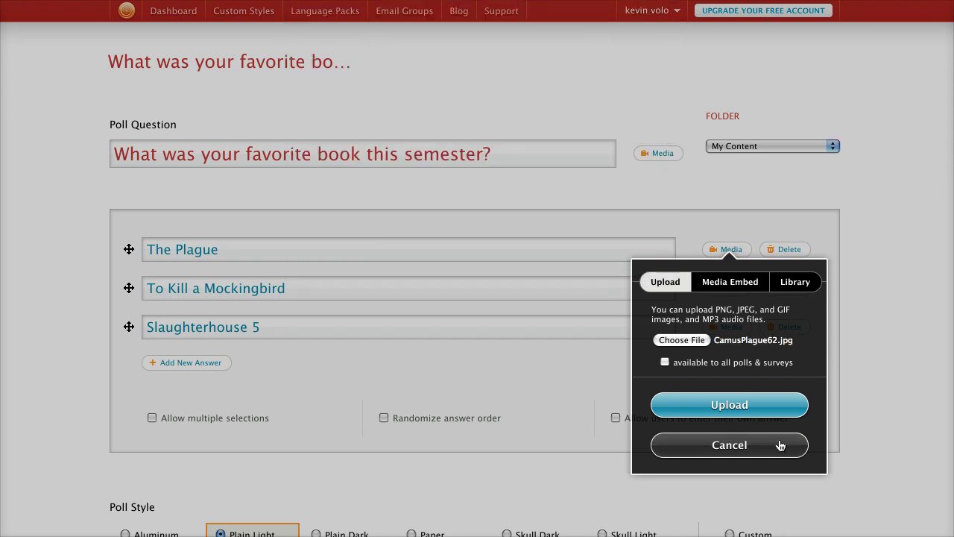
{"action": "left_click", "coordinate": [769, 411]}
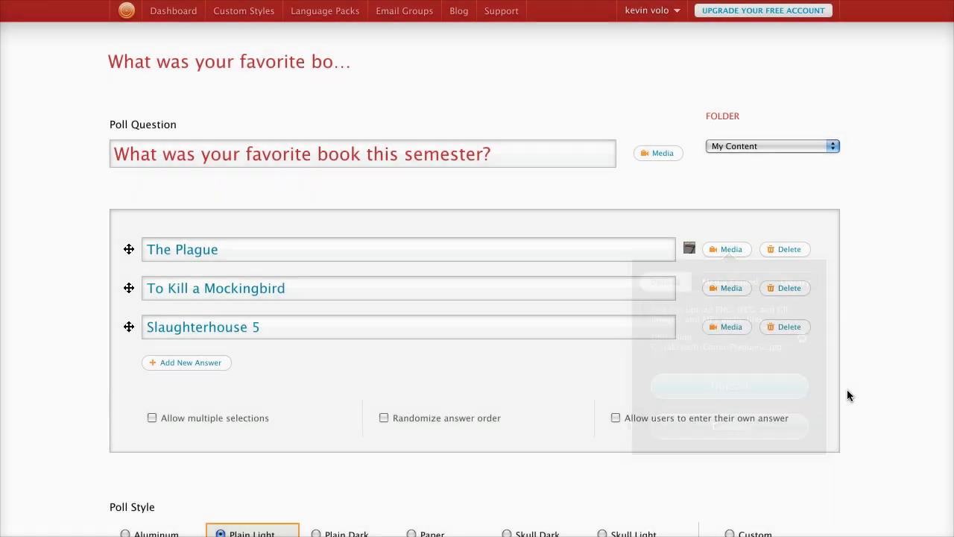
Upload the cover image for the 'To Kill a Mockingbird' answer.
{"action": "left_click", "coordinate": [721, 289]}
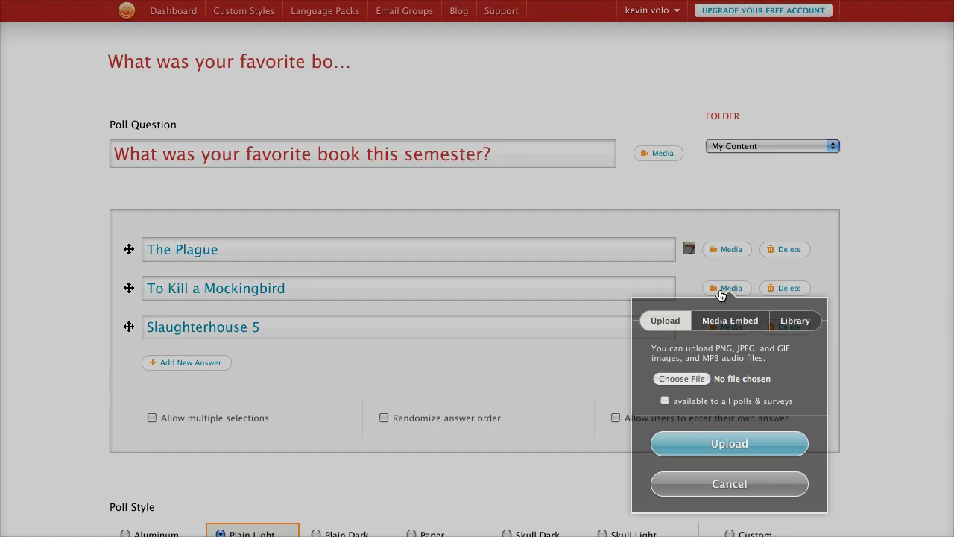
{"action": "left_click", "coordinate": [696, 381]}
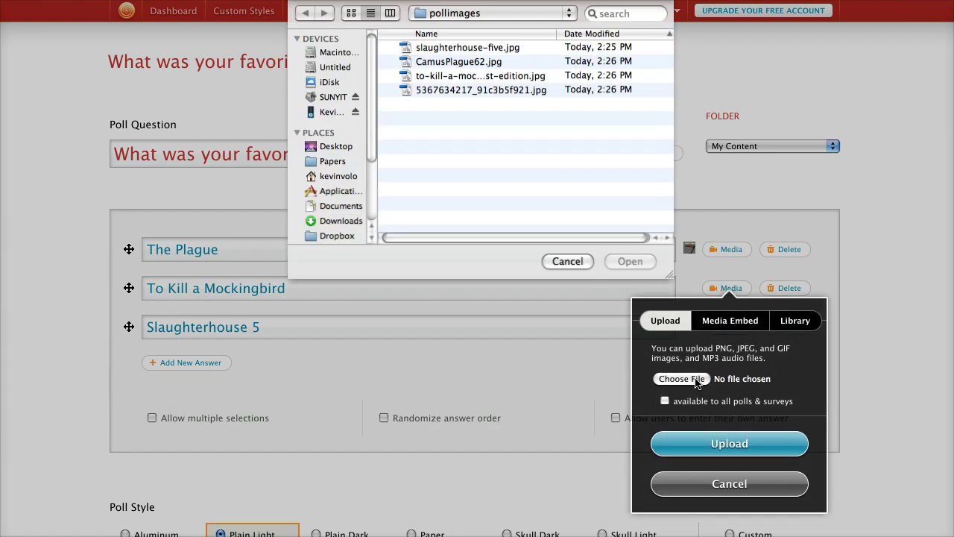
{"action": "double_click", "coordinate": [492, 79]}
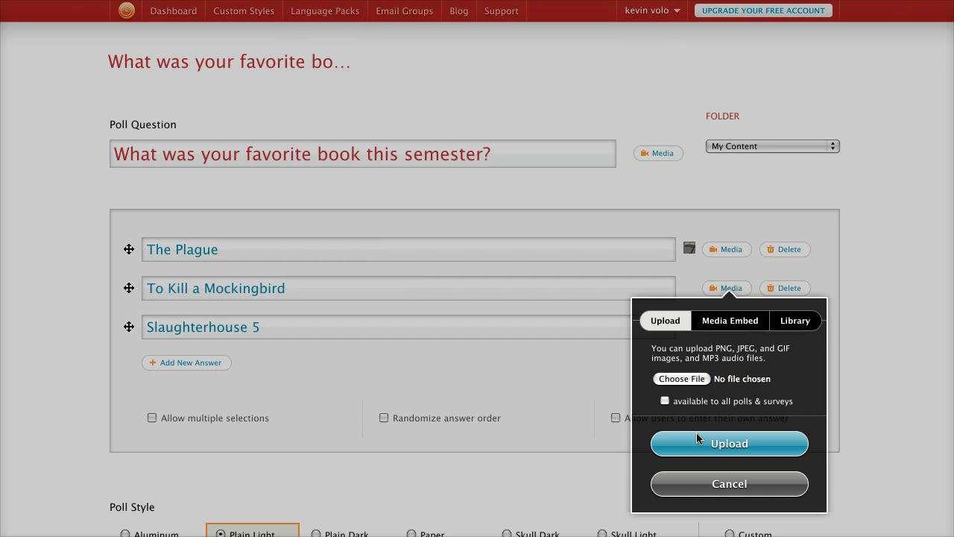
{"action": "left_click", "coordinate": [698, 435]}
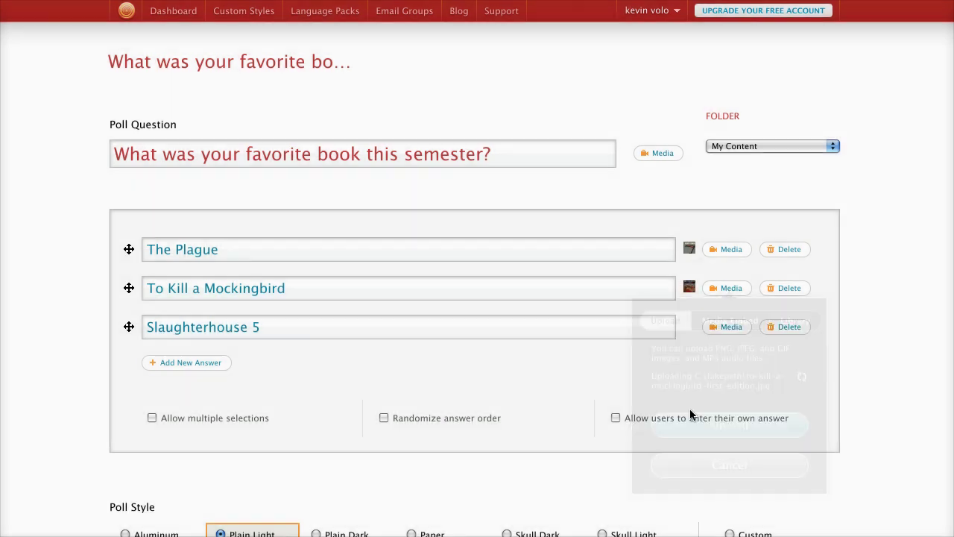
Upload slaughterhouse-five.jpg as the 'Slaughterhouse 5' answer's cover image.
{"action": "left_click", "coordinate": [720, 326]}
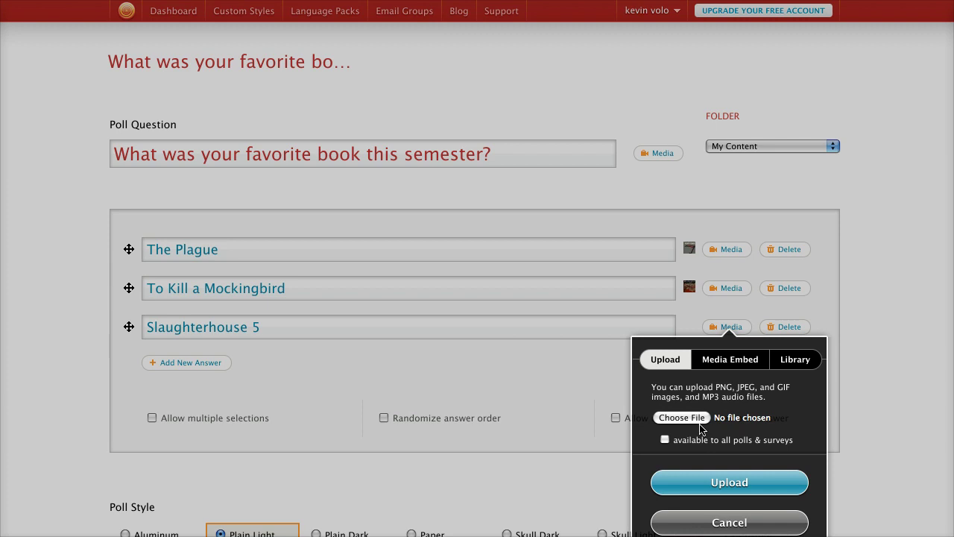
{"action": "left_click", "coordinate": [697, 424]}
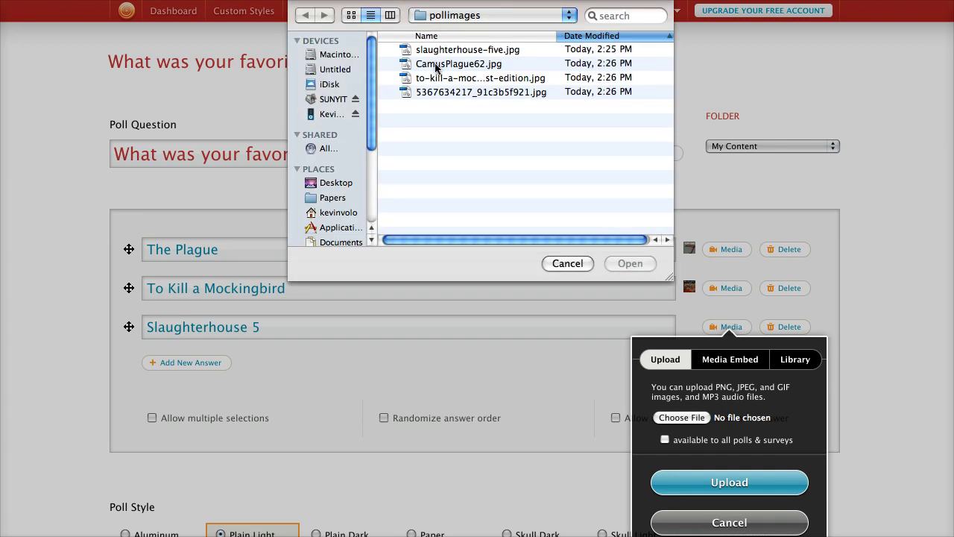
{"action": "double_click", "coordinate": [456, 50]}
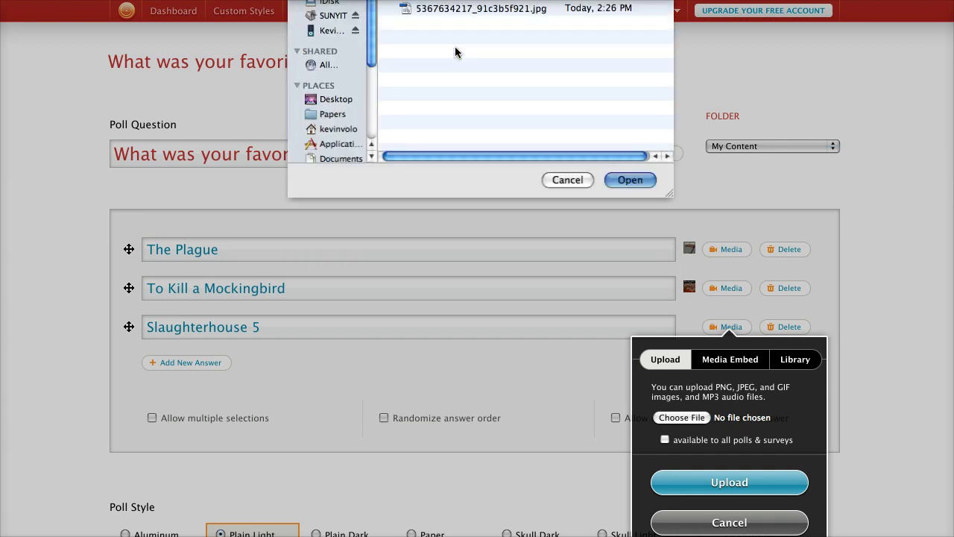
{"action": "left_click", "coordinate": [739, 484]}
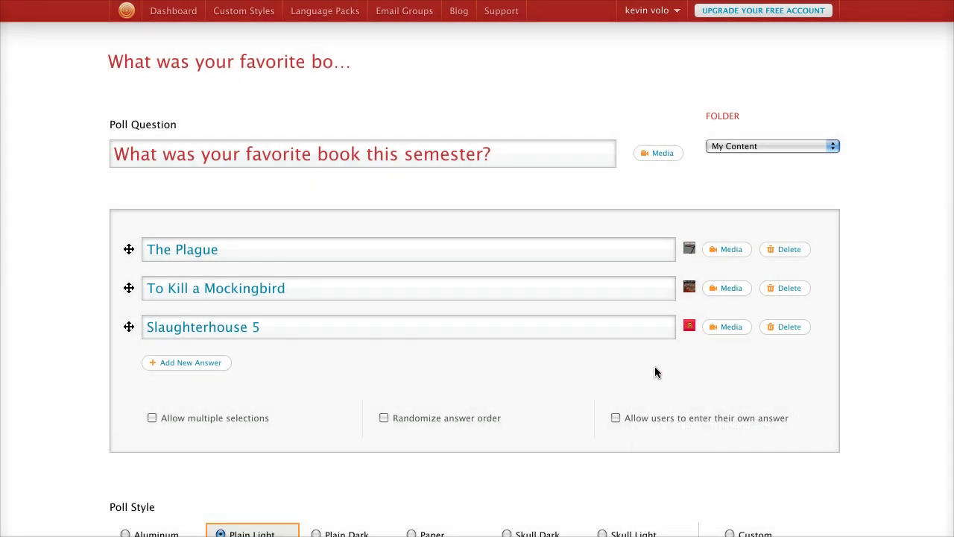
{"action": "scroll", "coordinate": [655, 371], "scroll_direction": "down", "scroll_amount": 2}
{"action": "scroll", "coordinate": [655, 368], "scroll_direction": "down", "scroll_amount": 5}
{"action": "scroll", "coordinate": [654, 366], "scroll_direction": "up", "scroll_amount": 3}
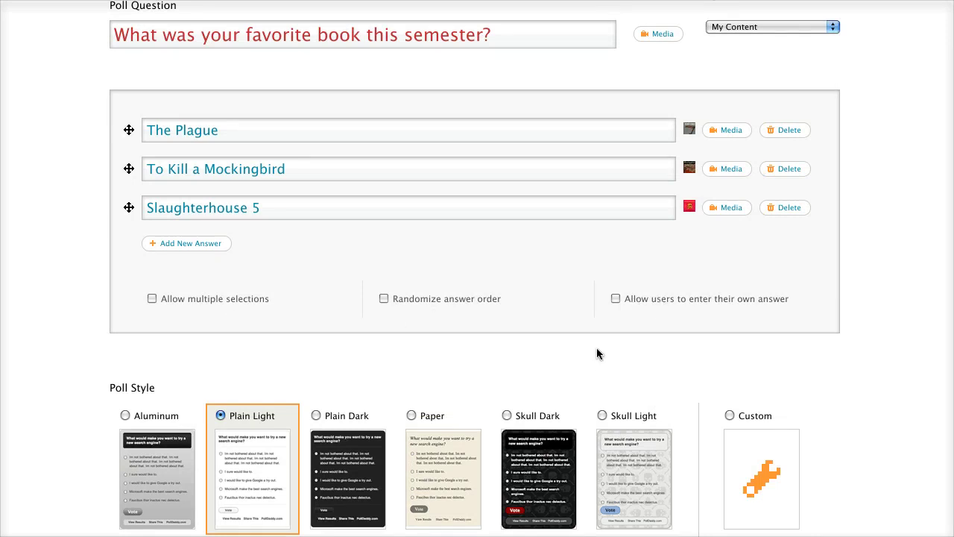
Under Poll Style, choose Aluminum instead of Plain Light, keeping Medium size.
{"action": "scroll", "coordinate": [592, 359], "scroll_direction": "down", "scroll_amount": 3}
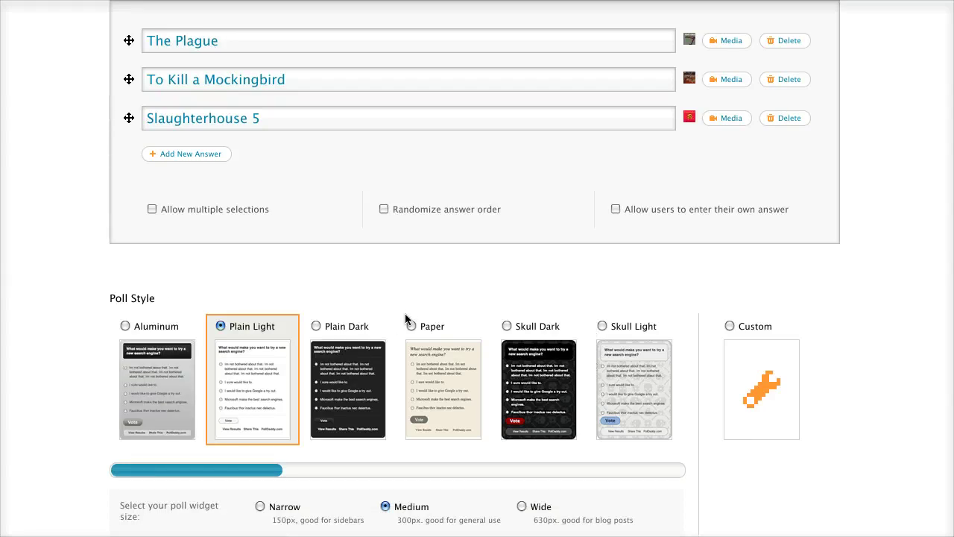
{"action": "mouse_move", "coordinate": [169, 376]}
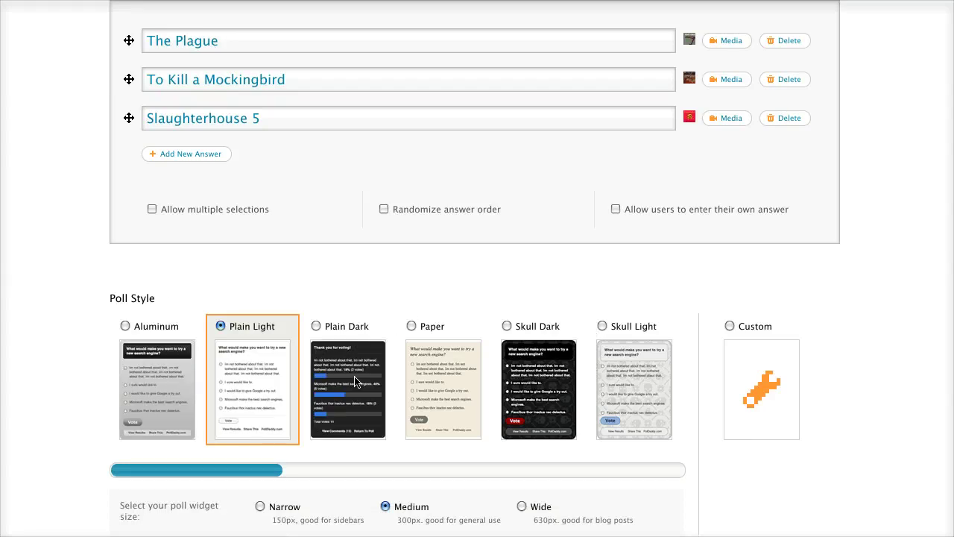
{"action": "left_click_drag", "start_coordinate": [258, 472], "coordinate": [219, 470]}
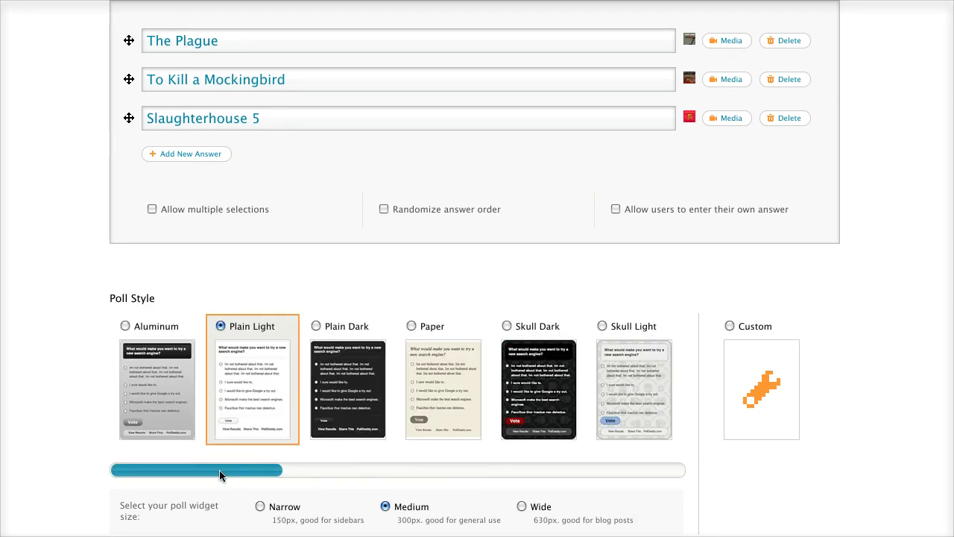
{"action": "left_click", "coordinate": [124, 326]}
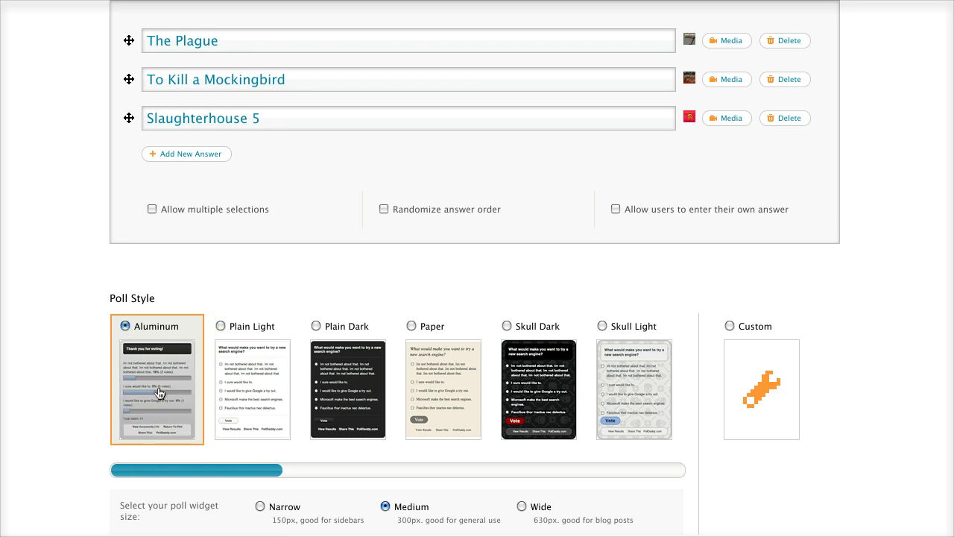
{"action": "scroll", "coordinate": [190, 377], "scroll_direction": "down", "scroll_amount": 5}
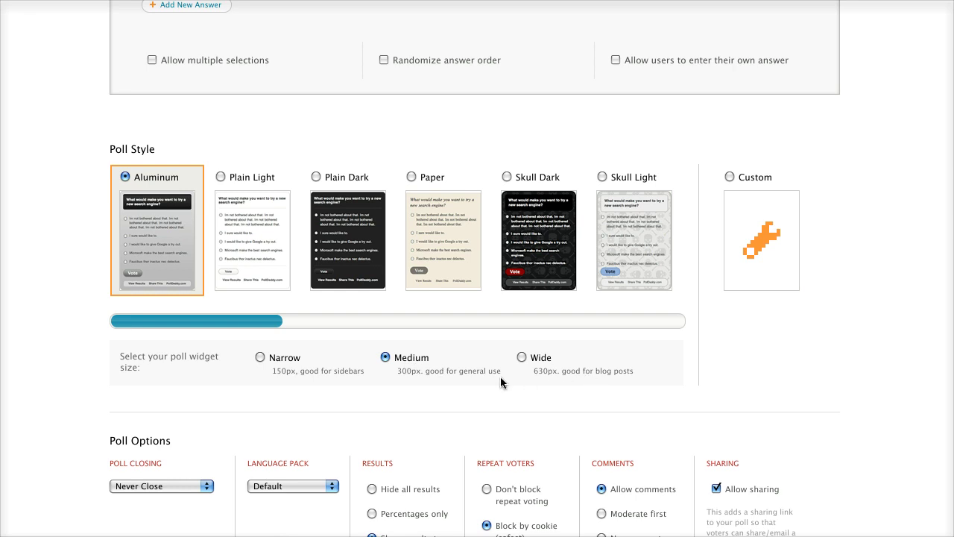
Keep Poll Closing at Never Close and the Default language pack, and select No comments.
{"action": "scroll", "coordinate": [450, 373], "scroll_direction": "down", "scroll_amount": 1}
{"action": "scroll", "coordinate": [450, 373], "scroll_direction": "down", "scroll_amount": 5}
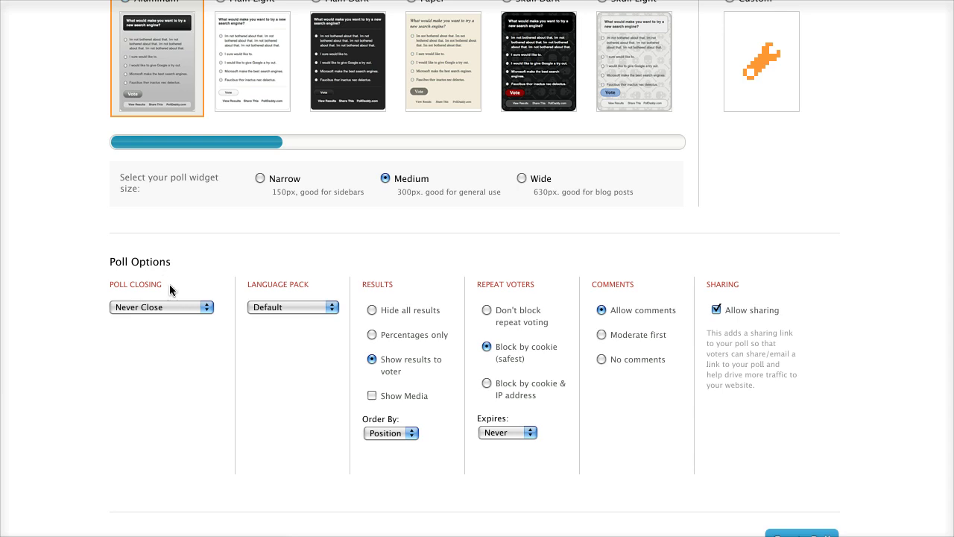
{"action": "left_click", "coordinate": [172, 306]}
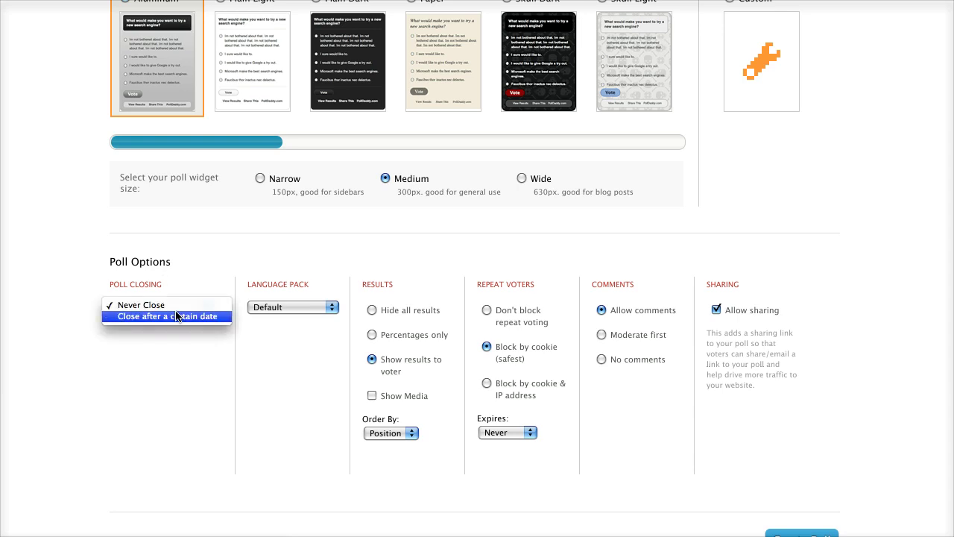
{"action": "left_click", "coordinate": [196, 316]}
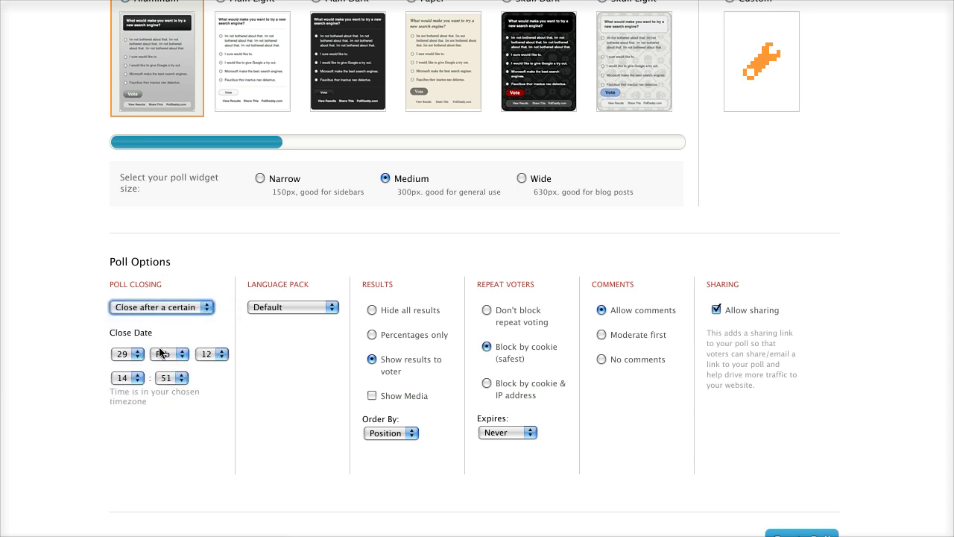
{"action": "left_click", "coordinate": [169, 307]}
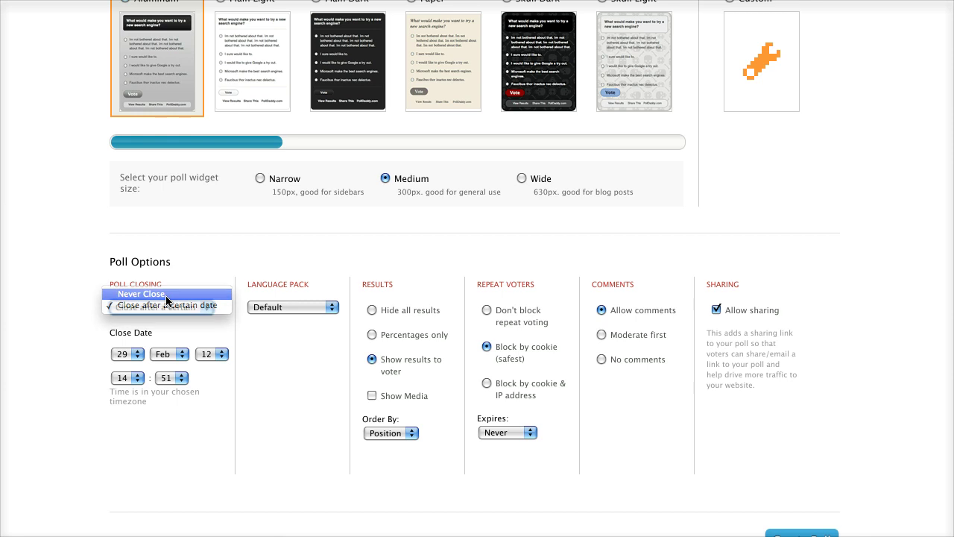
{"action": "left_click", "coordinate": [149, 290]}
{"action": "left_click", "coordinate": [256, 309]}
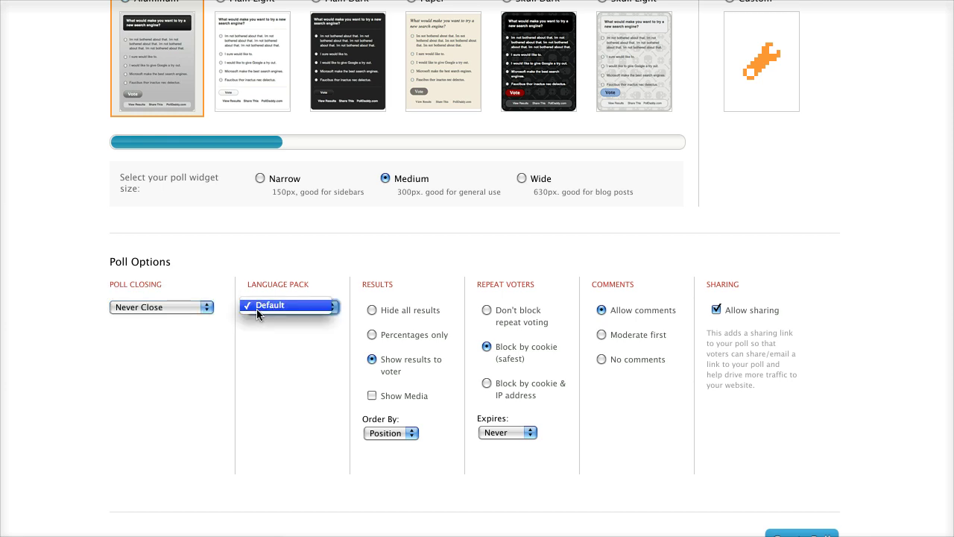
{"action": "left_click", "coordinate": [296, 308]}
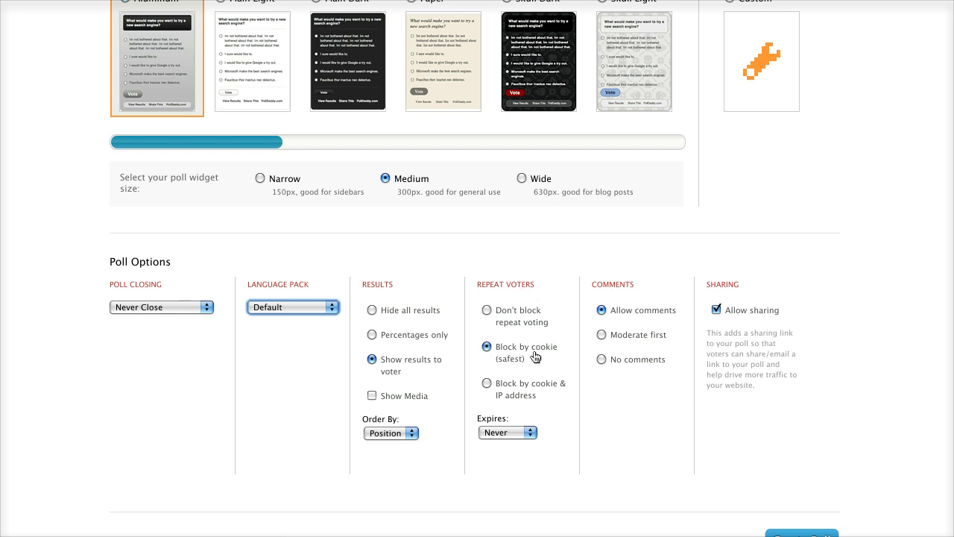
{"action": "left_click", "coordinate": [601, 359]}
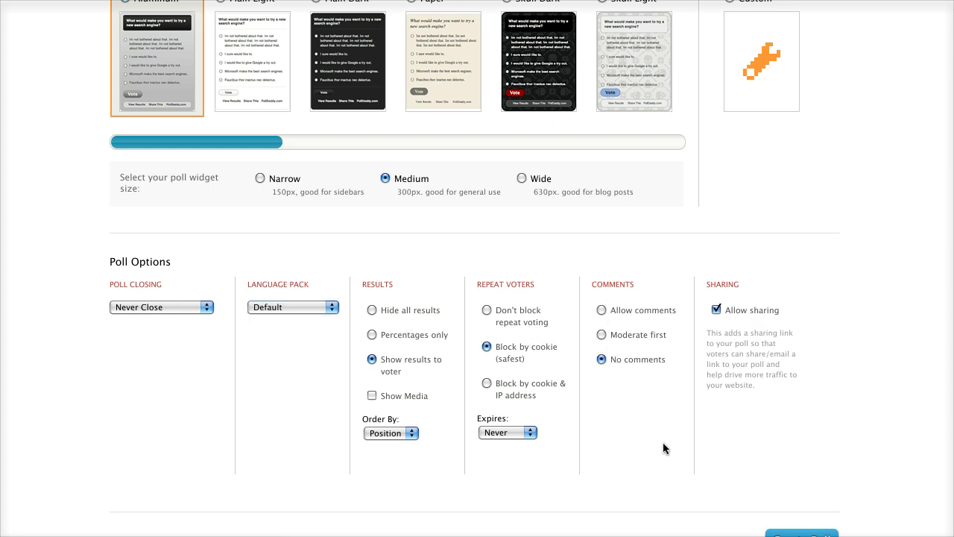
{"action": "scroll", "coordinate": [838, 429], "scroll_direction": "down", "scroll_amount": 5}
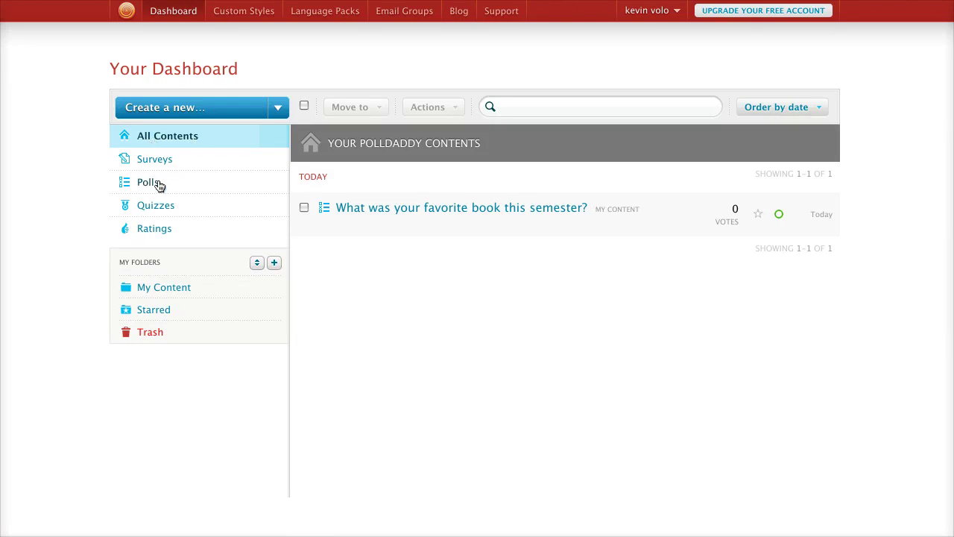
Filter the dashboard by Surveys, Polls, then All Contents, and preview the new poll.
{"action": "left_click", "coordinate": [169, 160]}
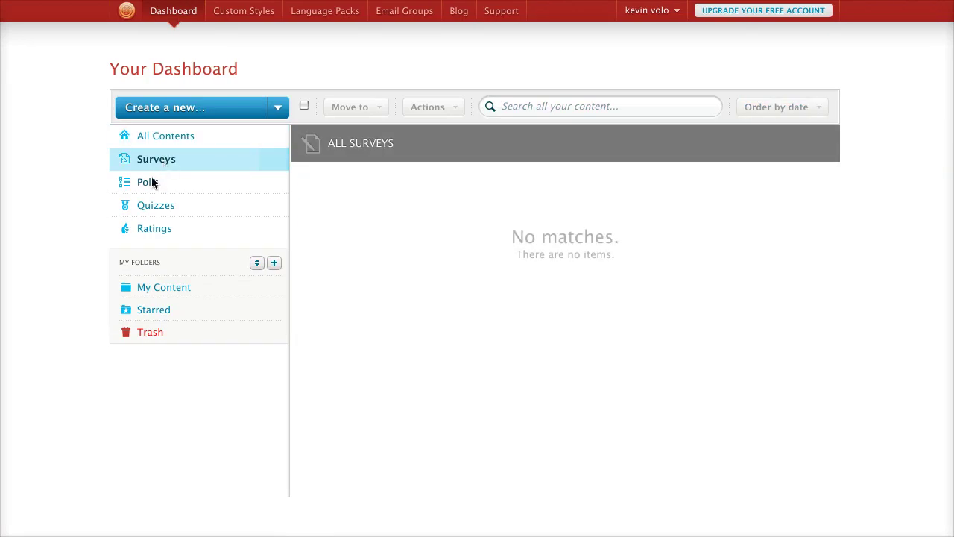
{"action": "left_click", "coordinate": [152, 183]}
{"action": "left_click", "coordinate": [163, 139]}
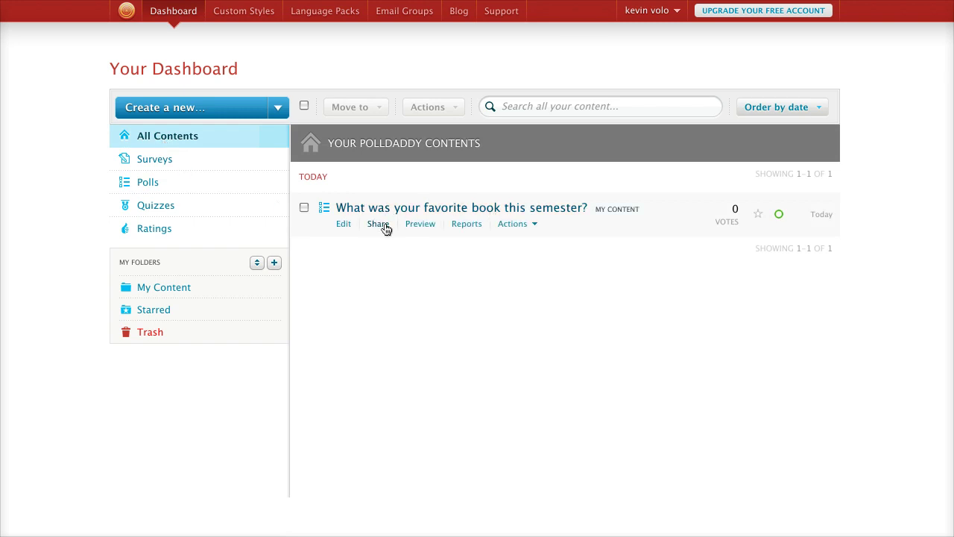
{"action": "left_click", "coordinate": [420, 224]}
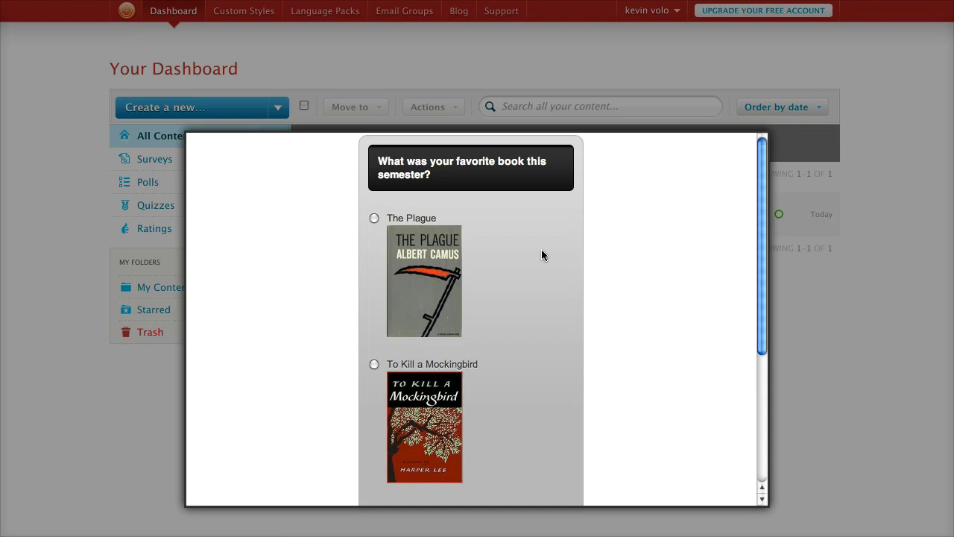
Scroll through the preview's question and book covers, then close it to return to the dashboard.
{"action": "left_click_drag", "start_coordinate": [393, 162], "coordinate": [531, 211]}
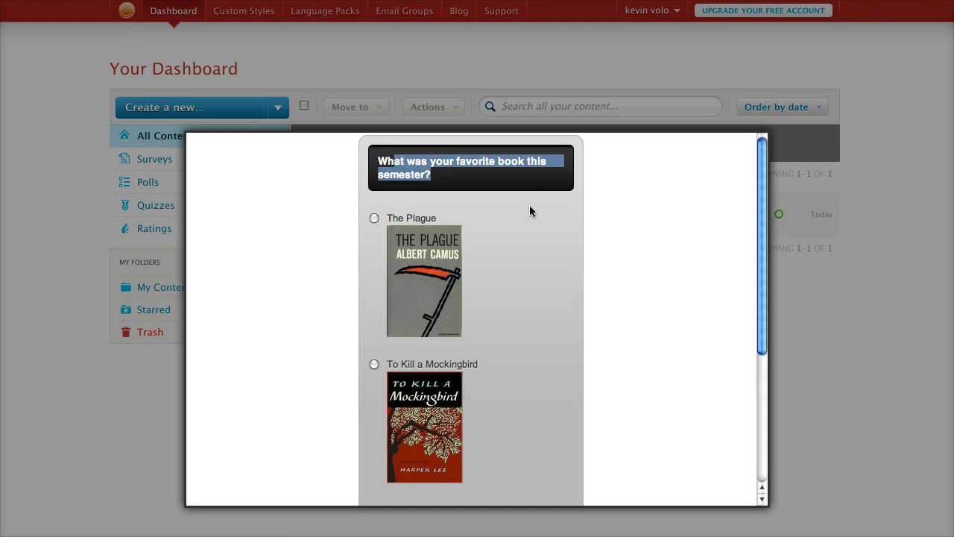
{"action": "left_click", "coordinate": [507, 191]}
{"action": "scroll", "coordinate": [510, 213], "scroll_direction": "down", "scroll_amount": 5}
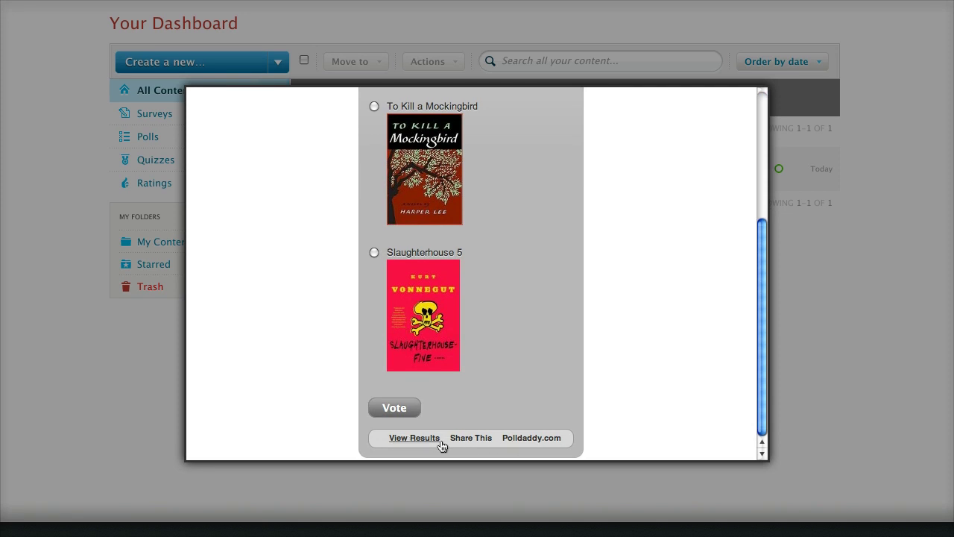
{"action": "scroll", "coordinate": [440, 302], "scroll_direction": "up", "scroll_amount": 8}
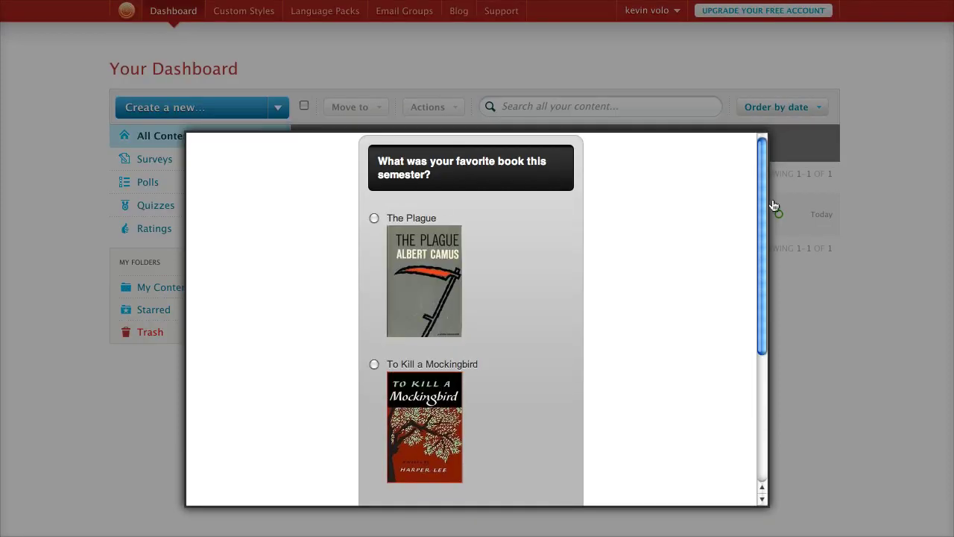
{"action": "left_click", "coordinate": [836, 403]}
{"action": "mouse_move", "coordinate": [452, 215]}
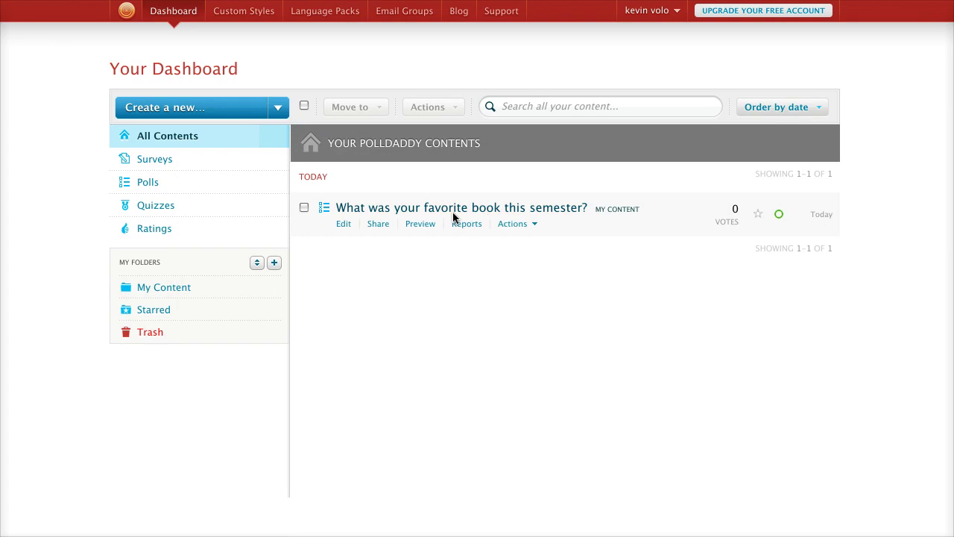
{"action": "left_click", "coordinate": [380, 224]}
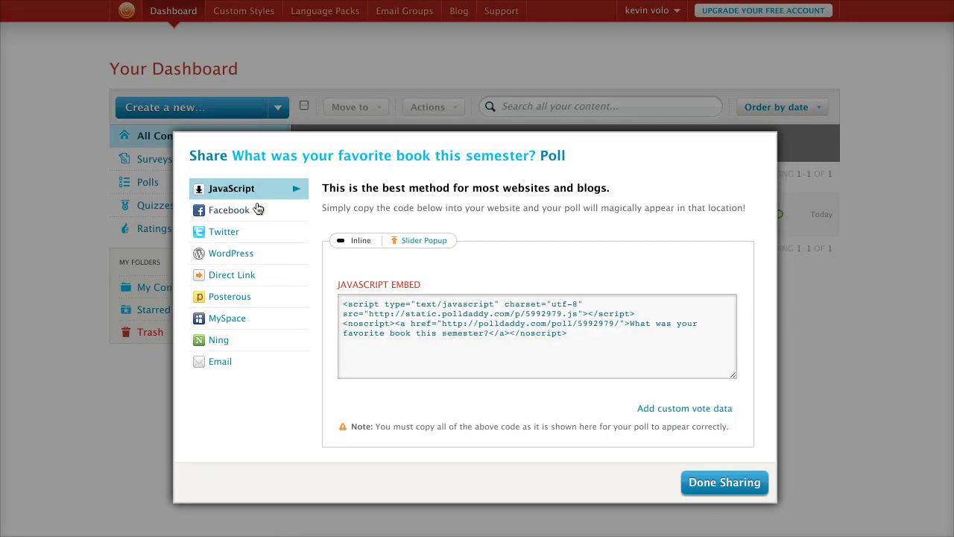
{"action": "left_click", "coordinate": [248, 211]}
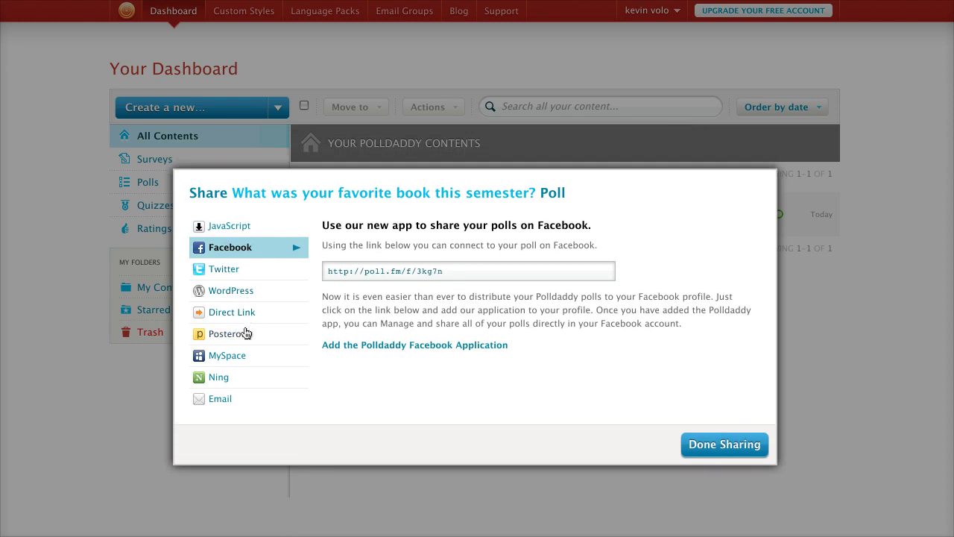
{"action": "left_click", "coordinate": [231, 292]}
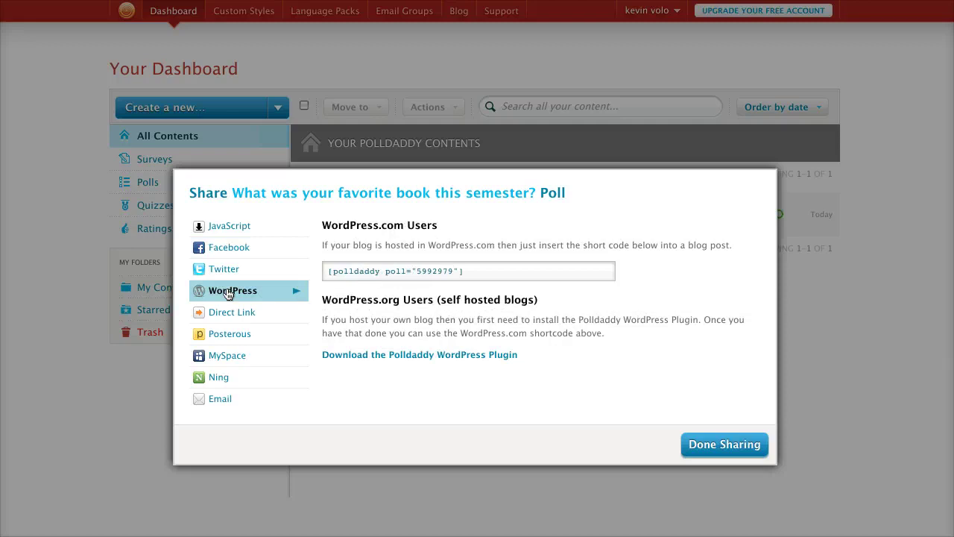
{"action": "left_click", "coordinate": [399, 275]}
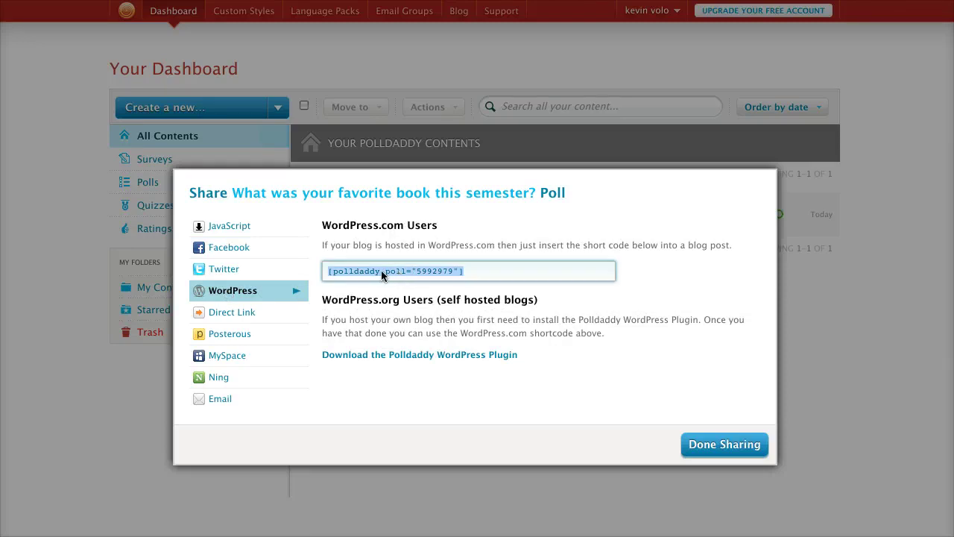
{"action": "left_click", "coordinate": [725, 447]}
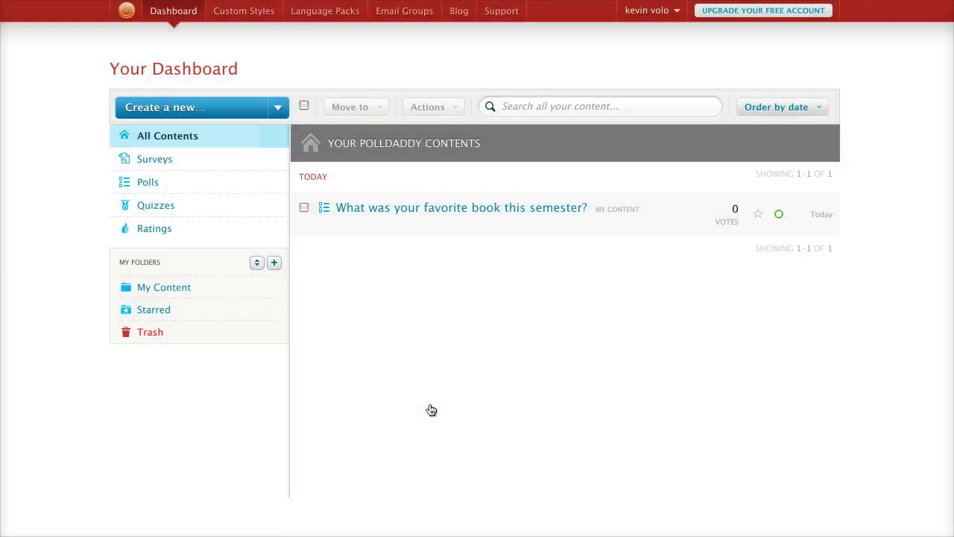